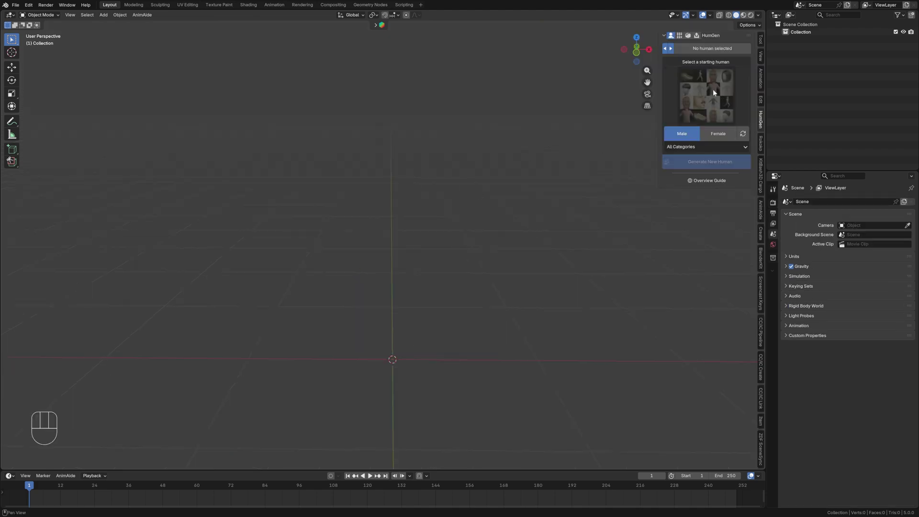
# - Generate a new human from a bald male preset in the starting human library
pyautogui.click(706, 96)
pyautogui.click(690, 180)
pyautogui.click(693, 161)
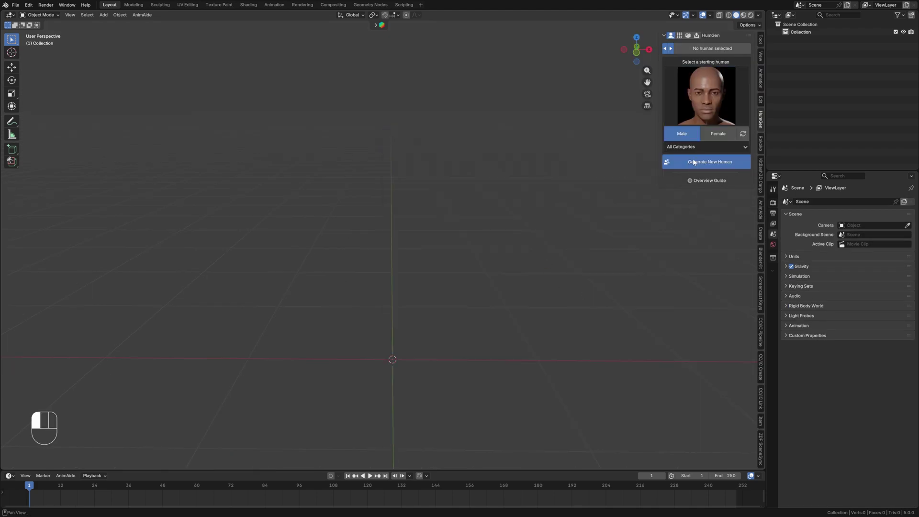
# - Dress the generated human in an outfit with a T-shirt and skinny jeans
pyautogui.click(681, 137)
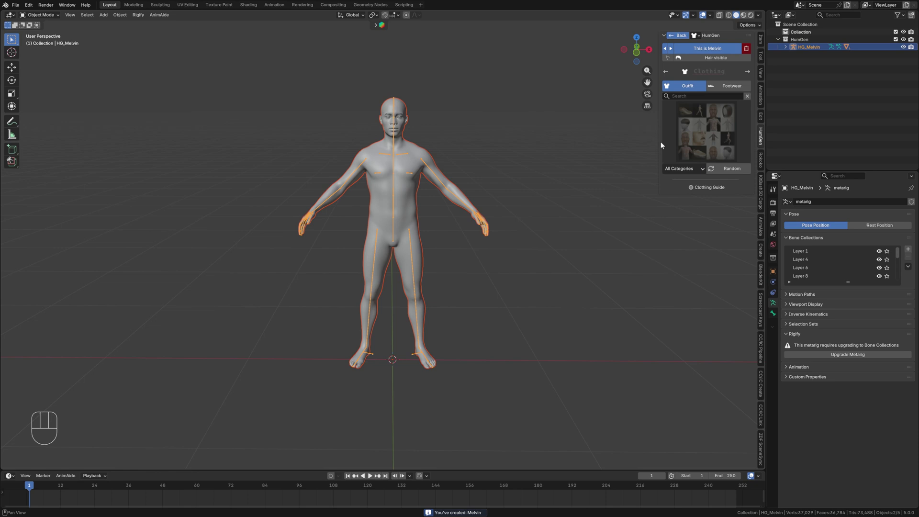
pyautogui.click(702, 137)
pyautogui.click(465, 187)
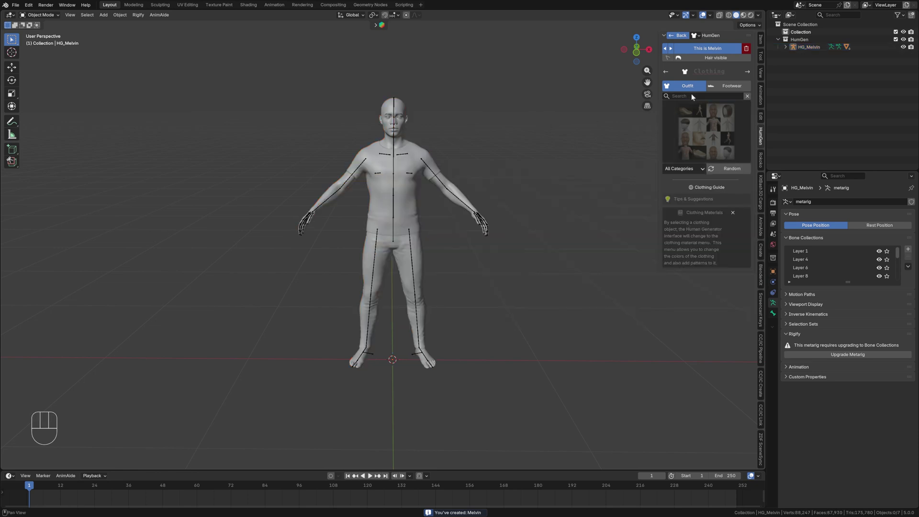
# - Add suede sneakers from the footwear library to the human
pyautogui.click(728, 85)
pyautogui.click(715, 120)
pyautogui.click(677, 188)
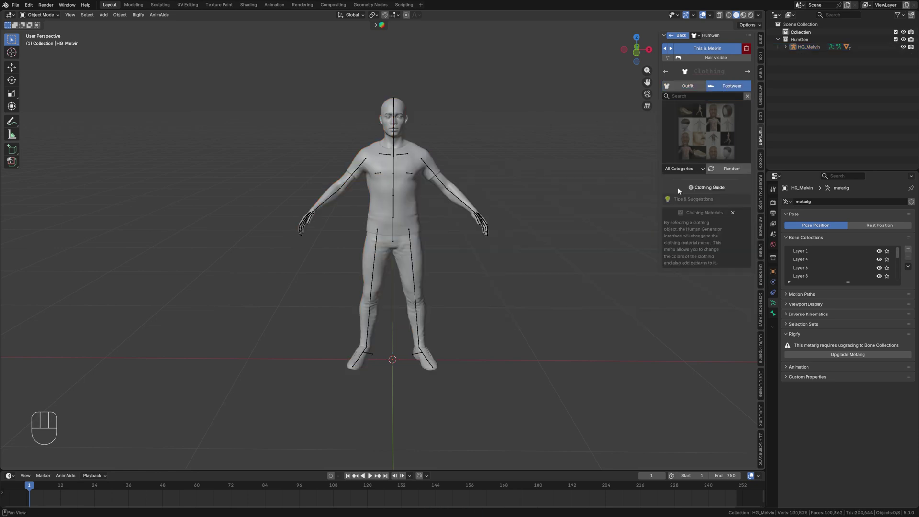
# - Put the human's rig in Pose Mode and, in front view, rotate the left arm bones up to a horizontal T-pose with the other arm mirrored
pyautogui.scroll(1, 511, 264)
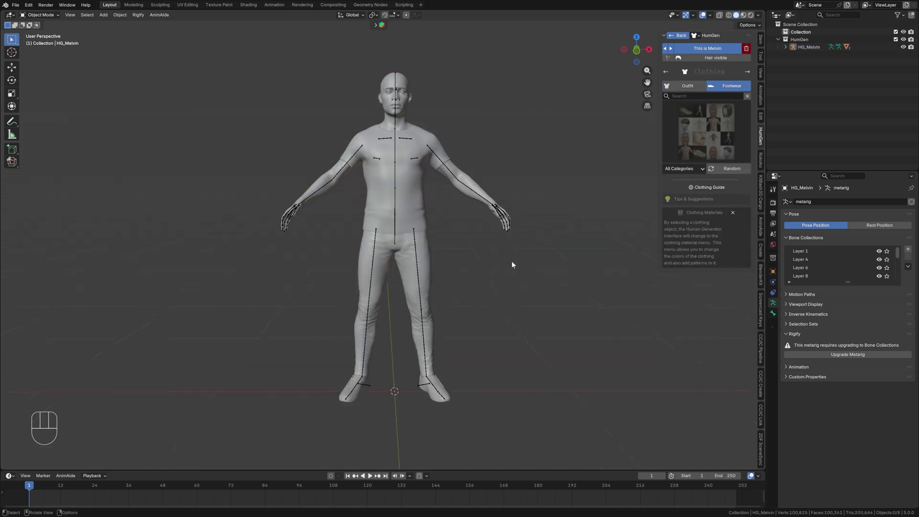
pyautogui.click(418, 277)
pyautogui.hotkey('ctrl', 'Tab')
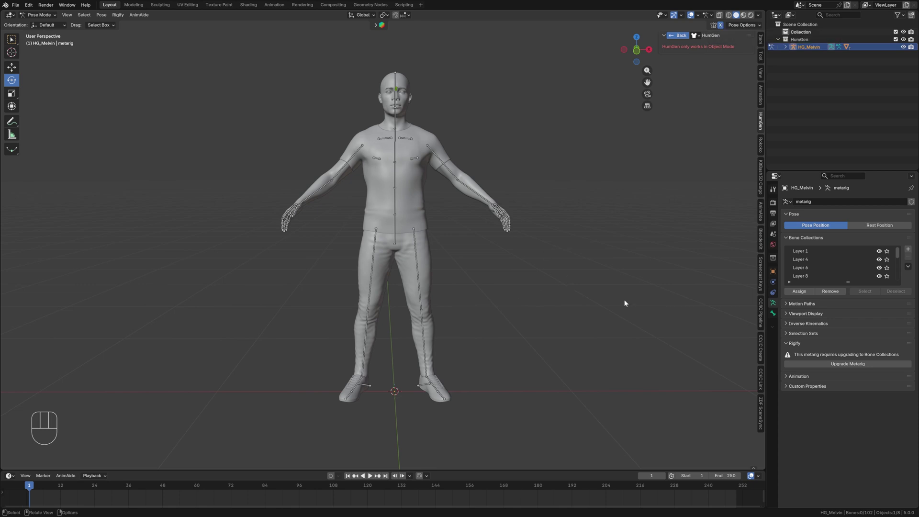
pyautogui.press('KP_1')
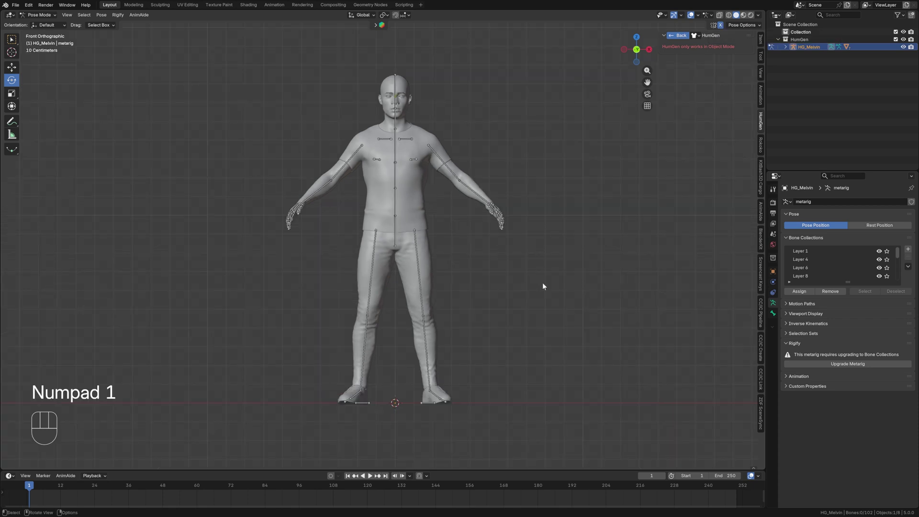
pyautogui.click(449, 170)
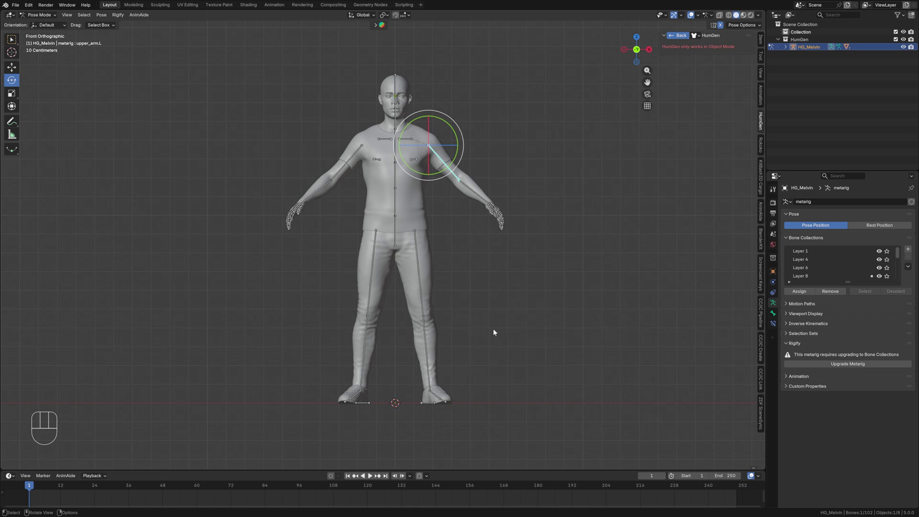
pyautogui.press('t')
pyautogui.press('t')
pyautogui.press('r')
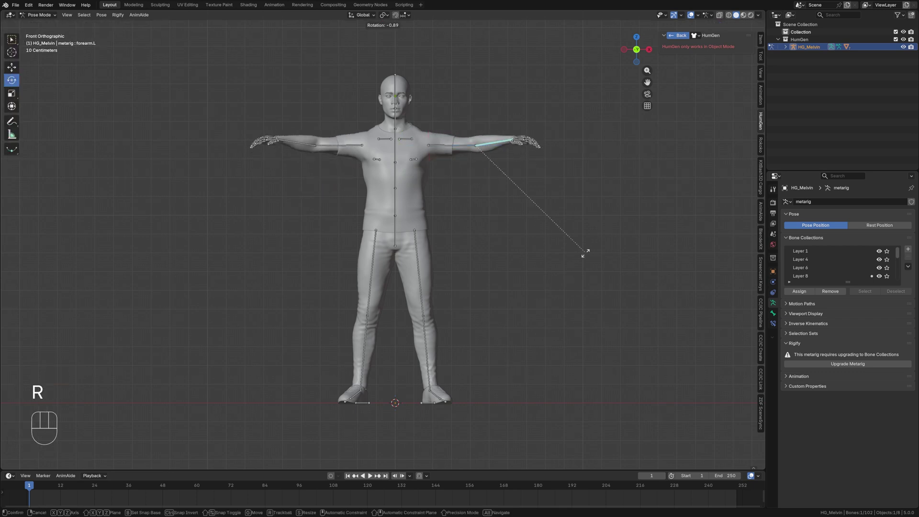
pyautogui.click(589, 255)
pyautogui.click(417, 287)
pyautogui.press('r')
pyautogui.click(570, 295)
# - Rotate the left arm and hand bones in top view so the arms run straight out sideways
pyautogui.press('KP_7')
pyautogui.press('r')
pyautogui.press('r')
pyautogui.press('r')
pyautogui.click(523, 219)
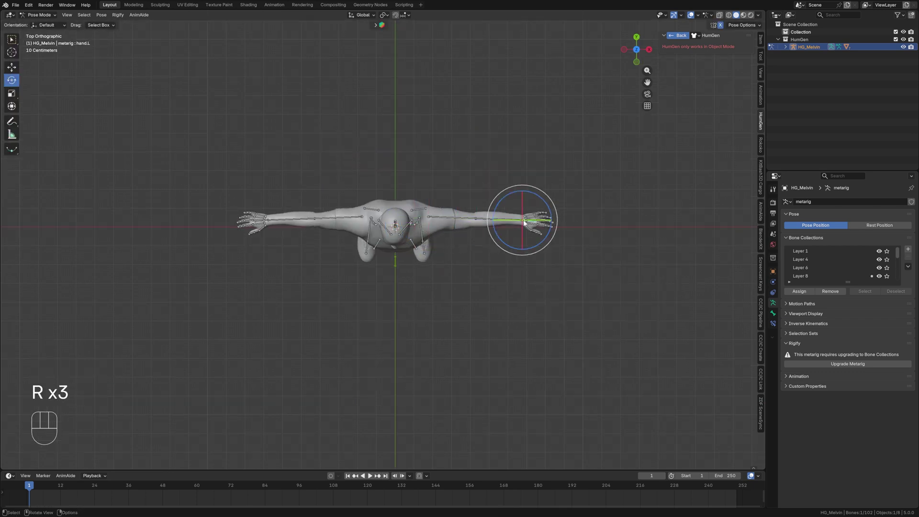
# - Twist the left forearm and hand bones about their local Y axis to level the palms, and return to Object Mode
pyautogui.moveTo(523, 220); pyautogui.dragTo(508, 176, button='middle')
pyautogui.press('r')
pyautogui.press('y')
pyautogui.press('r')
pyautogui.press('y')
pyautogui.click(519, 183)
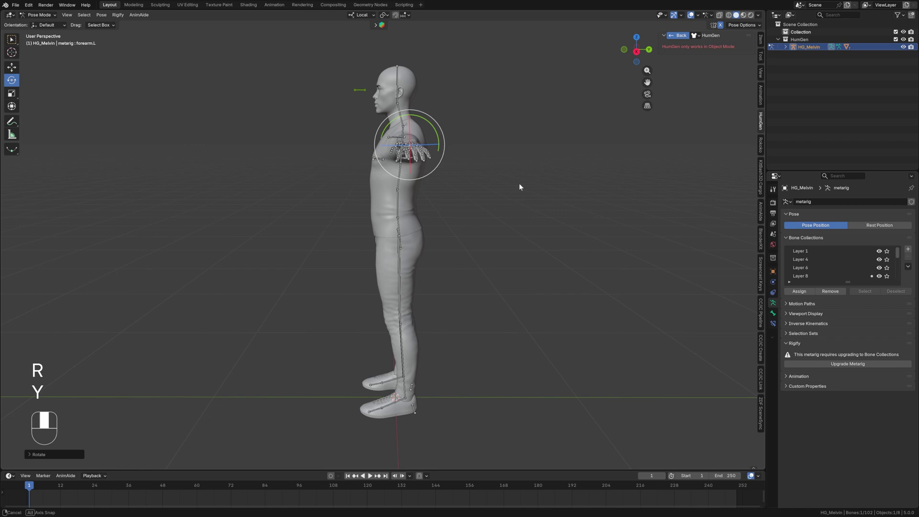
pyautogui.click(426, 205)
pyautogui.scroll(5, 431, 211)
pyautogui.press('r')
pyautogui.press('y')
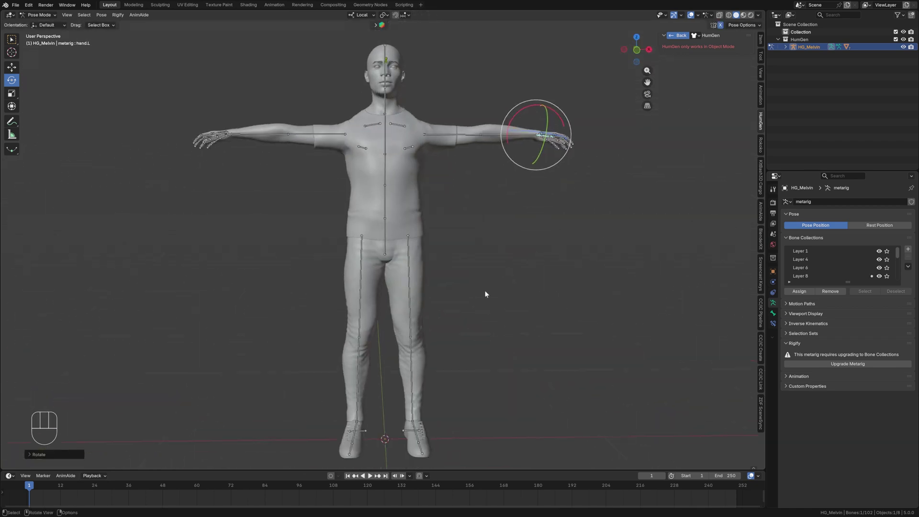
pyautogui.hotkey('ctrl', 'Tab')
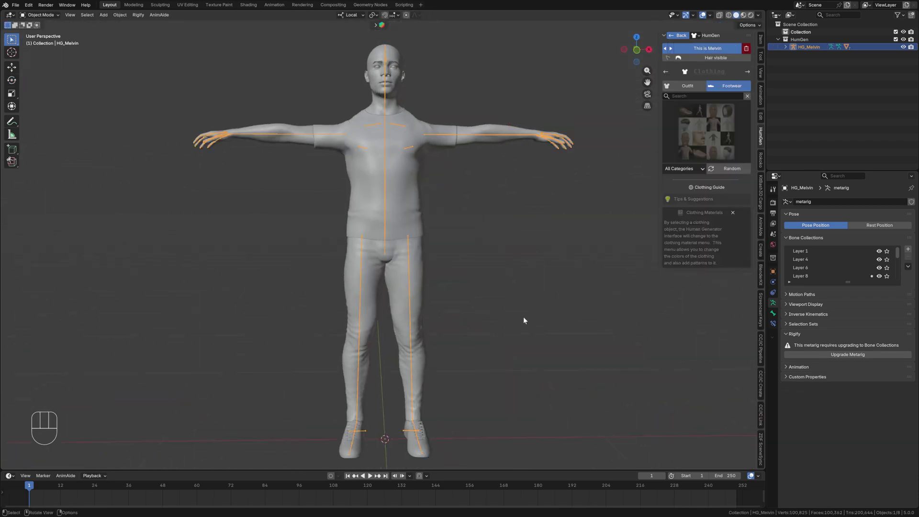
# - Disable the four cor_Shoulder corrective shape keys on both the body mesh and the T-shirt
pyautogui.click(398, 140)
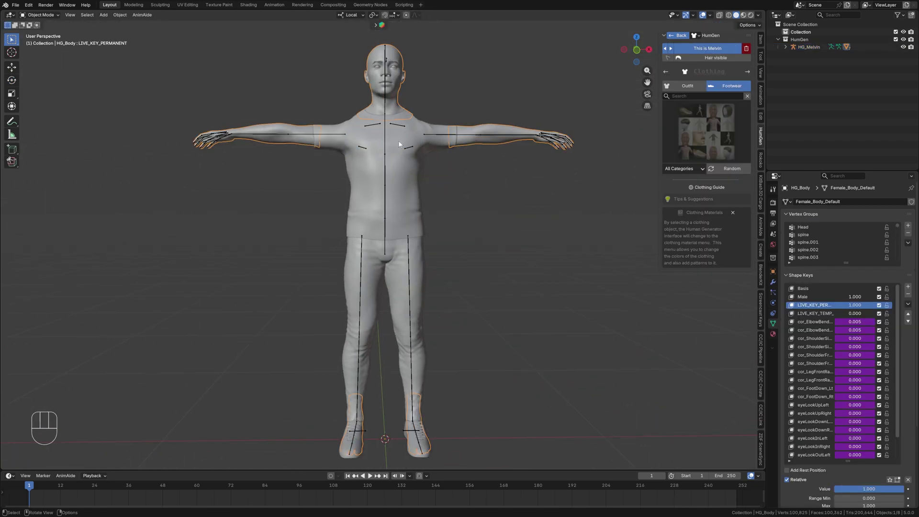
pyautogui.click(774, 283)
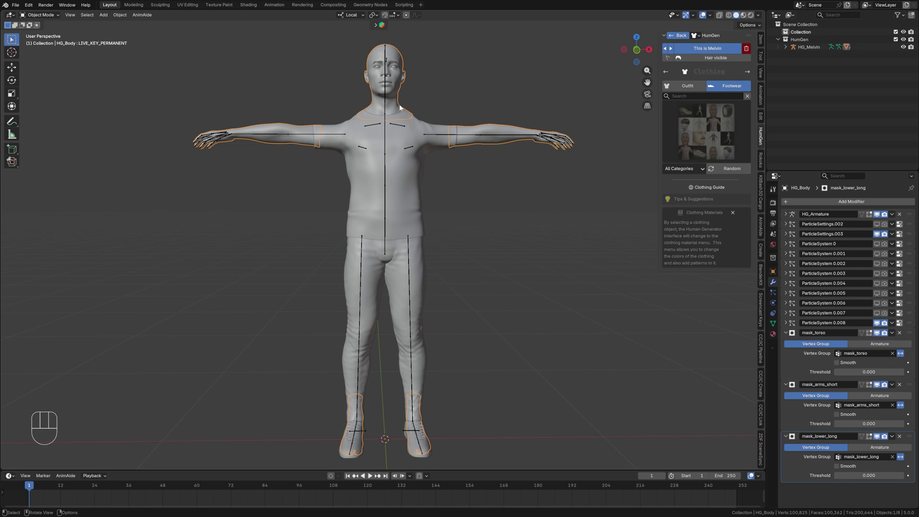
pyautogui.click(773, 323)
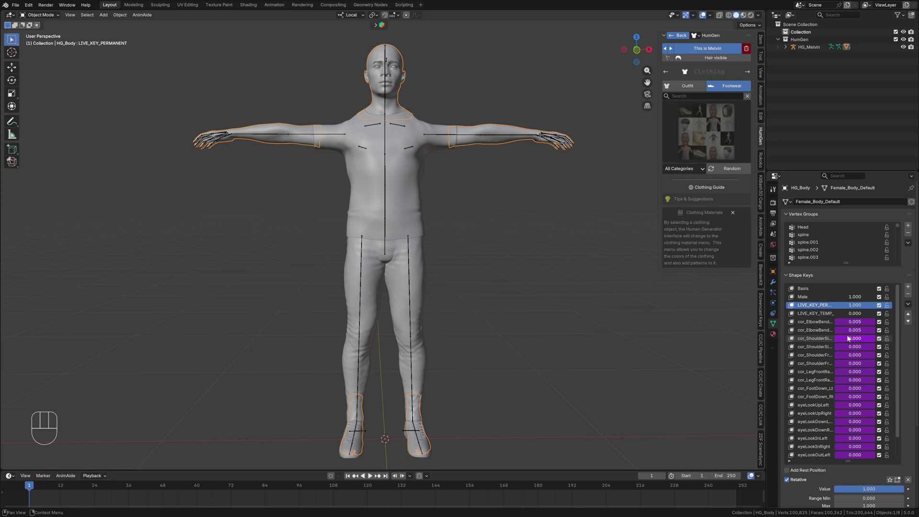
pyautogui.moveTo(879, 338); pyautogui.dragTo(879, 363)
pyautogui.click(413, 179)
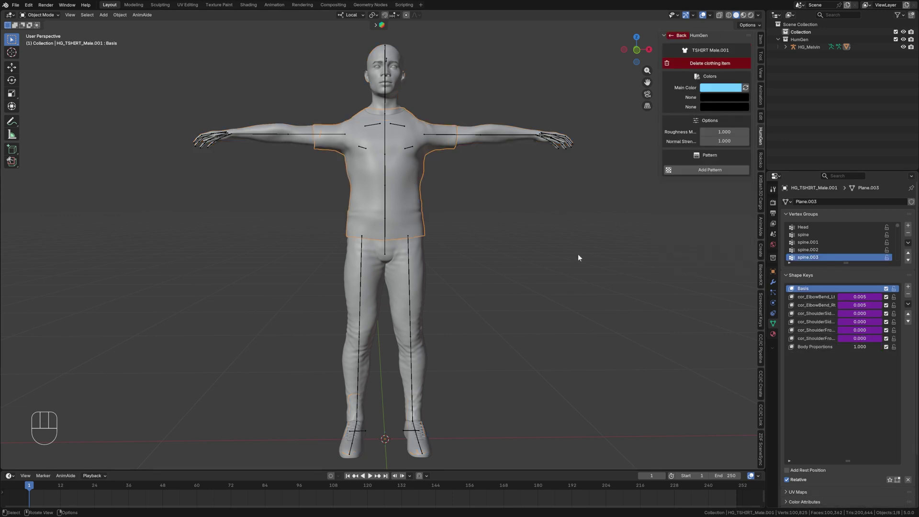
pyautogui.moveTo(885, 313); pyautogui.dragTo(886, 338)
# - Apply all shape keys of the T-shirt to its mesh
pyautogui.moveTo(548, 268); pyautogui.dragTo(522, 220, button='middle')
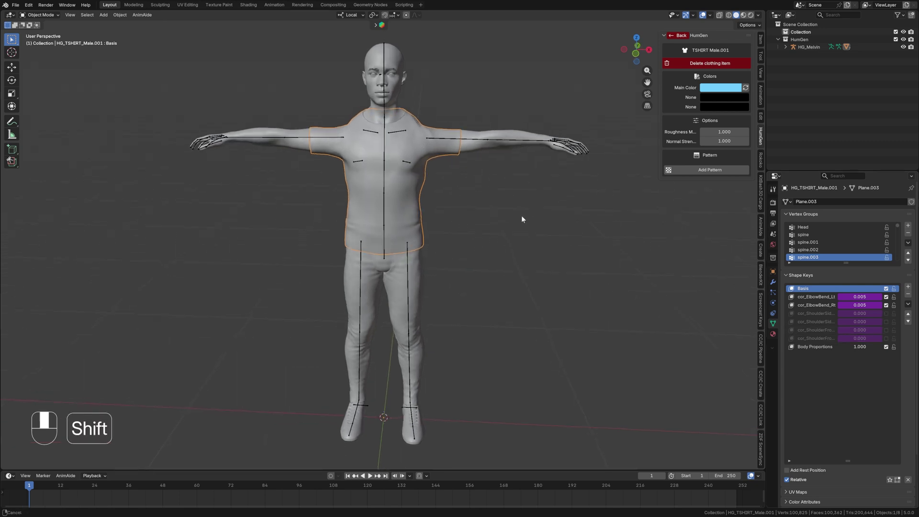
pyautogui.scroll(3, 550, 267)
pyautogui.moveTo(550, 267); pyautogui.dragTo(593, 280, button='middle')
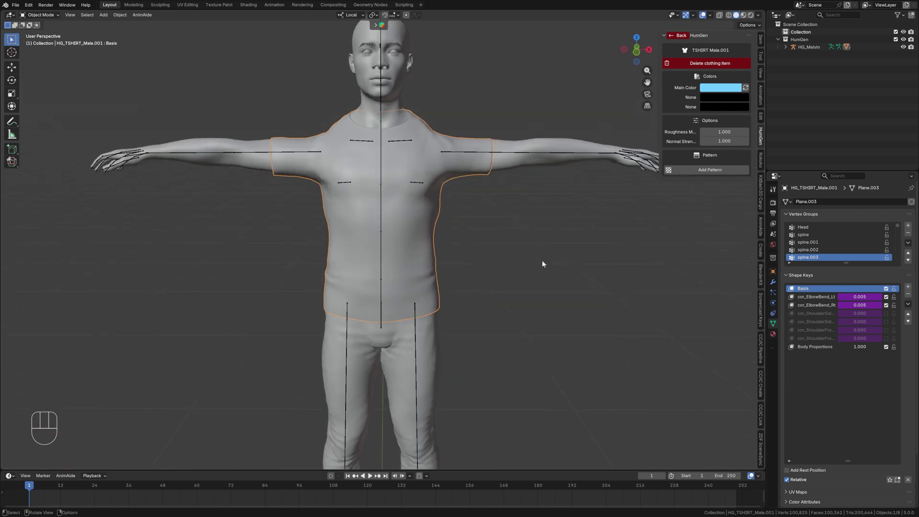
pyautogui.scroll(-3, 542, 264)
pyautogui.moveTo(503, 278); pyautogui.dragTo(509, 277, button='middle')
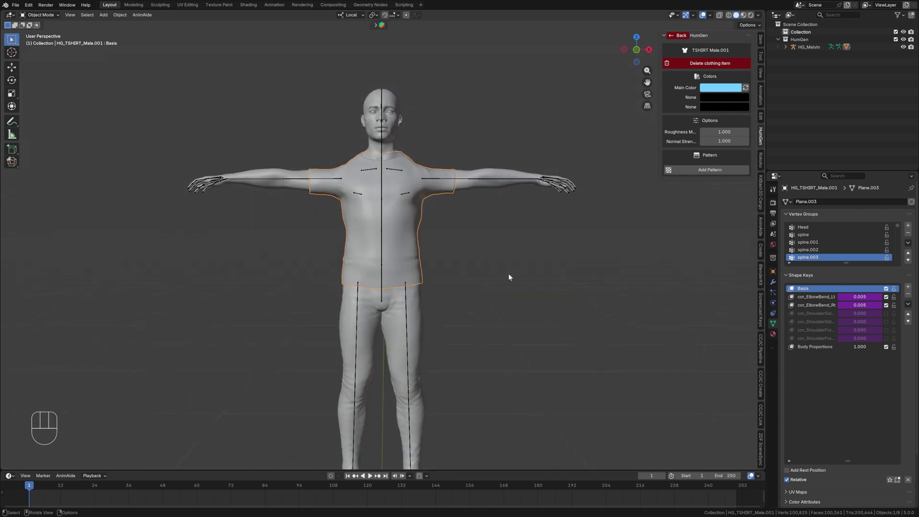
pyautogui.keyDown('shift'); pyautogui.moveTo(503, 332); pyautogui.dragTo(514, 272, button='middle'); pyautogui.keyUp('shift')
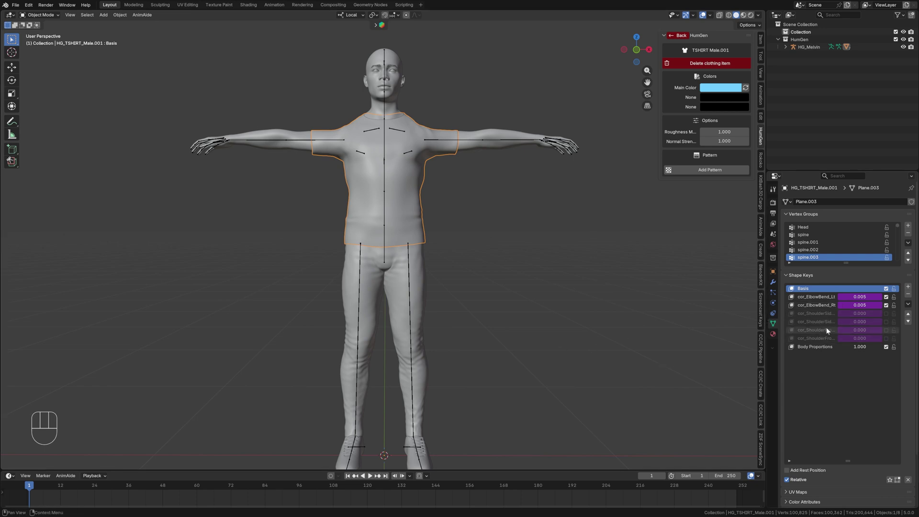
pyautogui.click(908, 303)
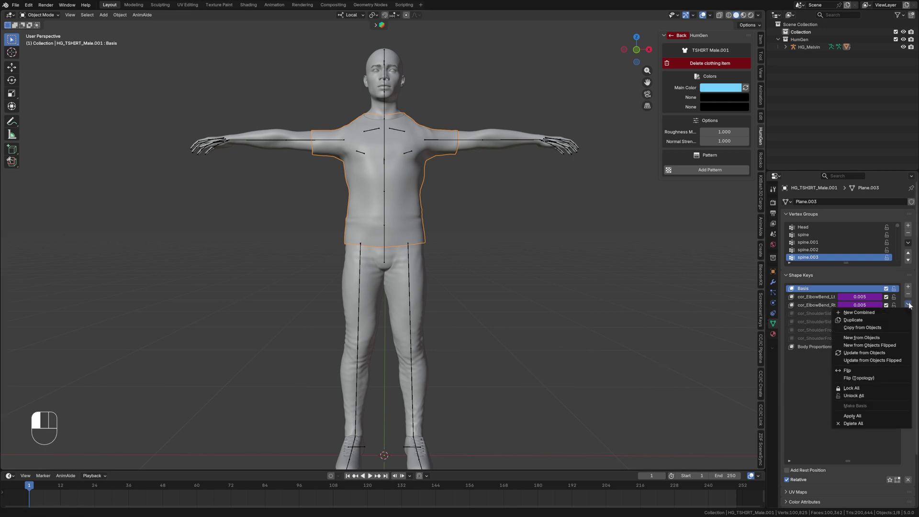
pyautogui.click(867, 415)
# - Apply all shape keys of the HG_Body mesh
pyautogui.click(378, 62)
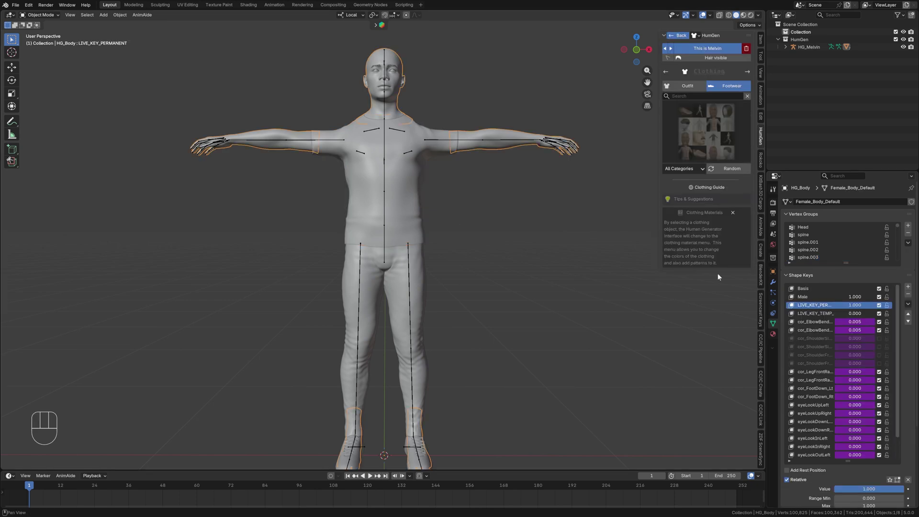
pyautogui.click(908, 304)
pyautogui.click(872, 415)
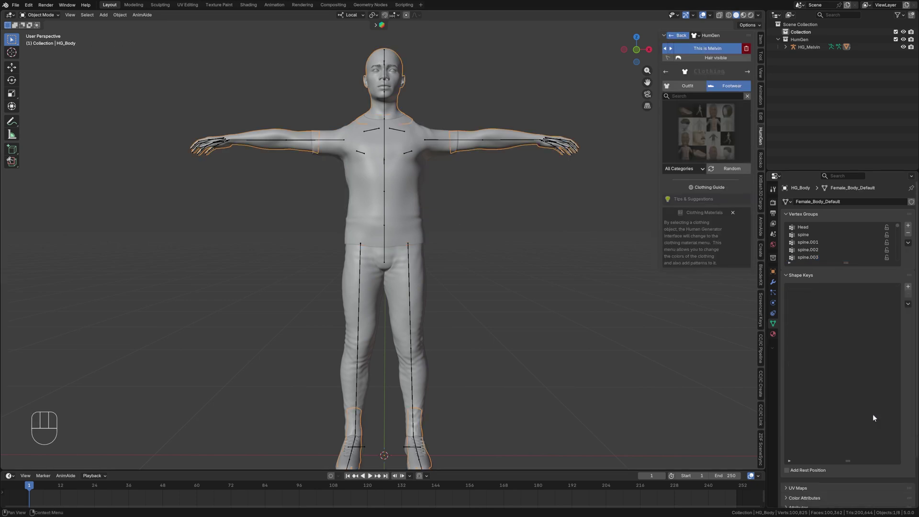
# - Apply all shape keys of the skinny jeans mesh
pyautogui.click(421, 289)
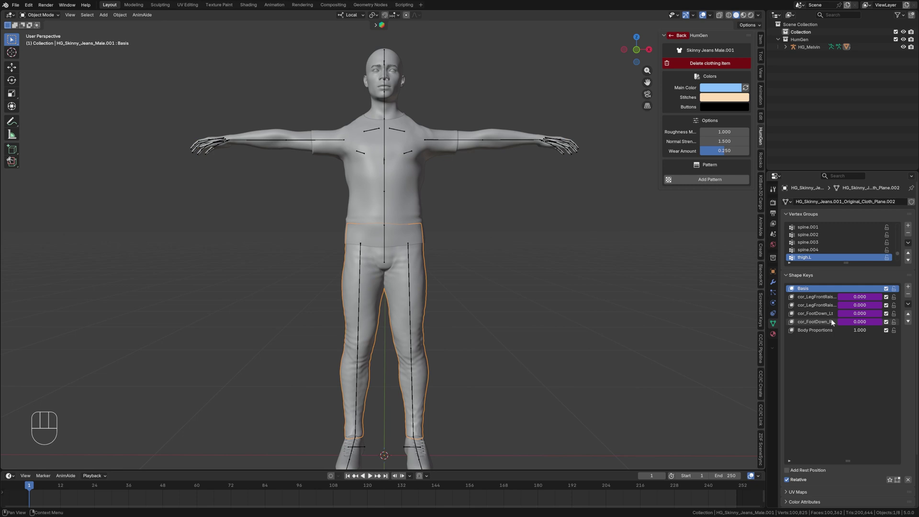
pyautogui.click(908, 304)
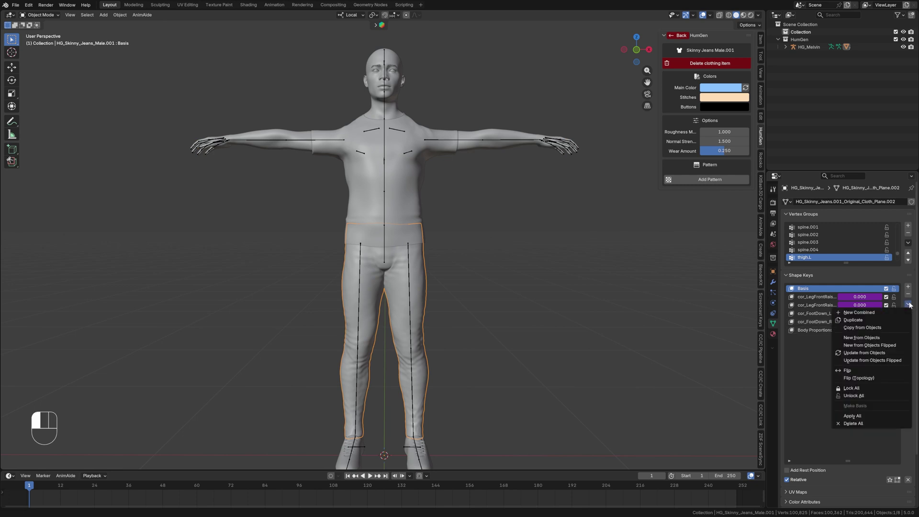
pyautogui.click(863, 415)
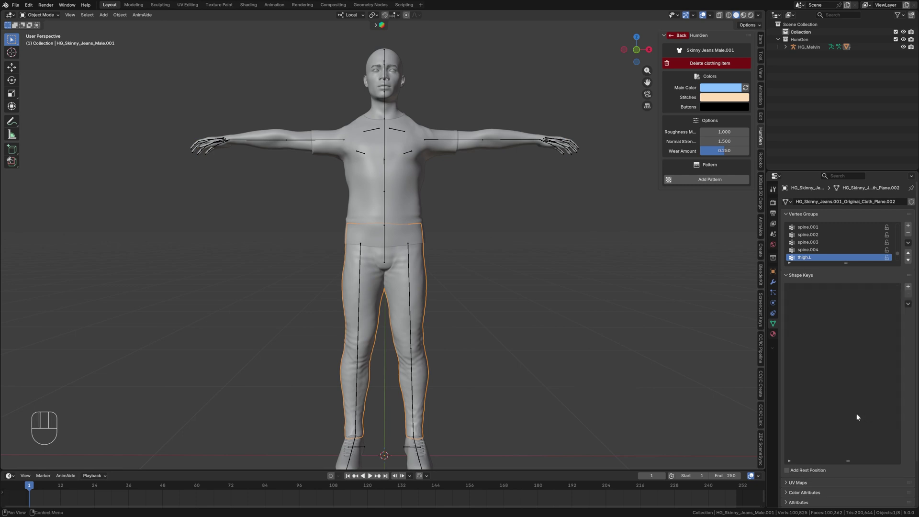
# - Apply all shape keys of the suede sneakers mesh
pyautogui.click(416, 452)
pyautogui.click(908, 305)
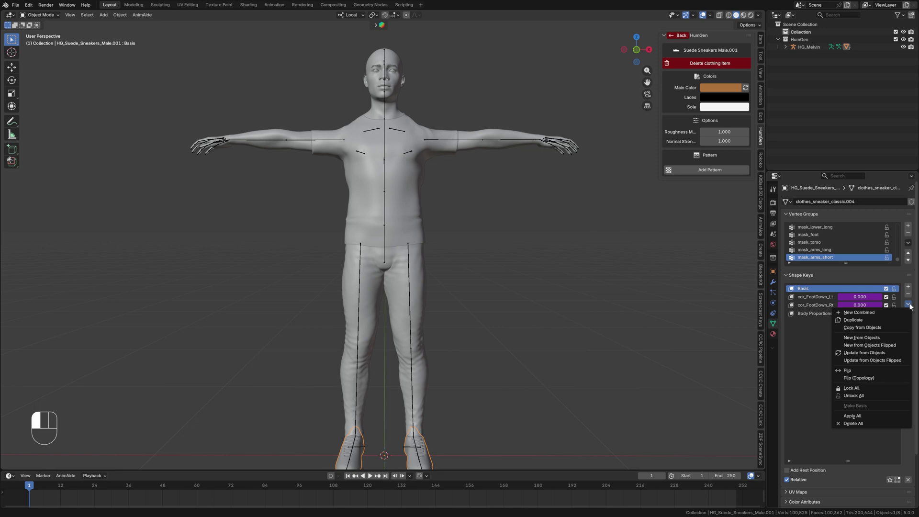
pyautogui.click(853, 415)
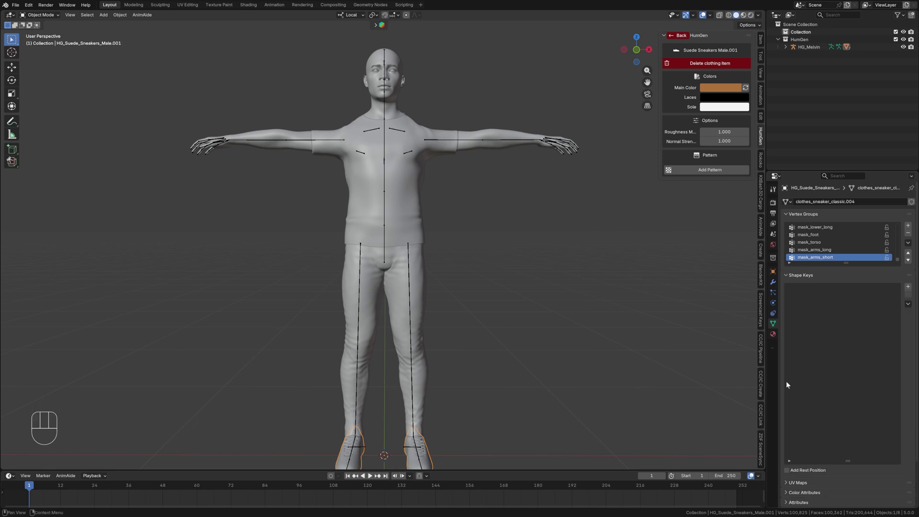
# - Duplicate the HG_Armature modifier on the HG_Body mesh and apply the duplicate
pyautogui.scroll(-2, 574, 352)
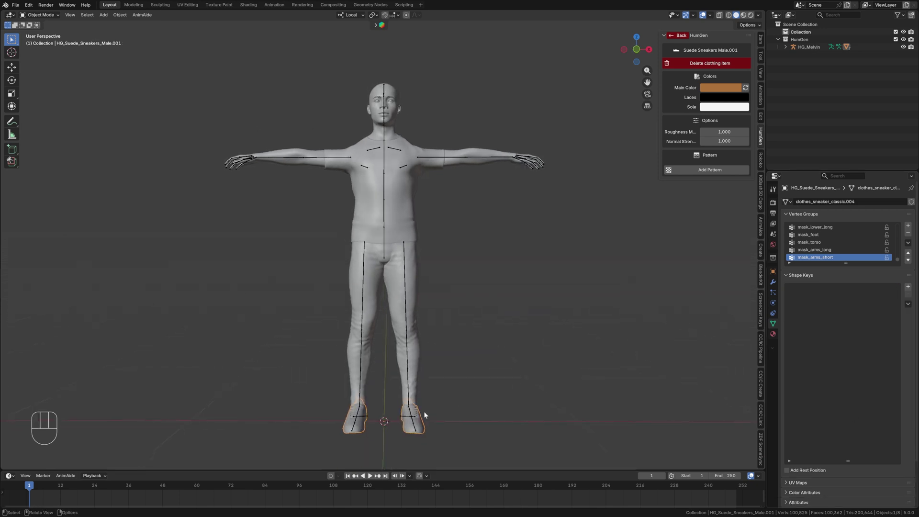
pyautogui.click(407, 316)
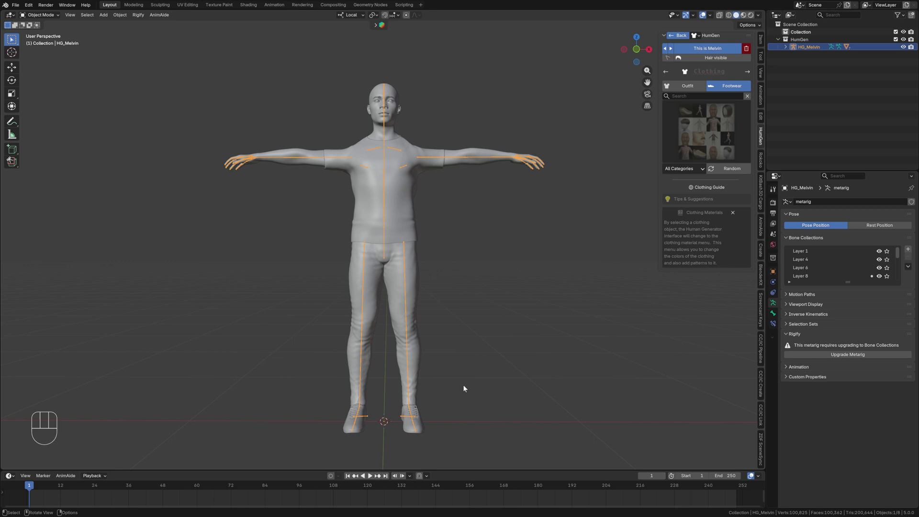
pyautogui.moveTo(570, 351); pyautogui.dragTo(530, 256, button='middle')
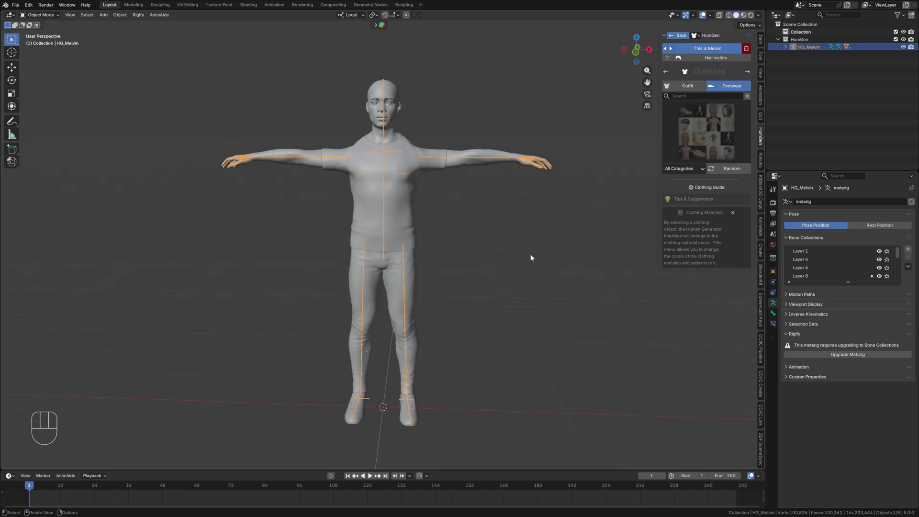
pyautogui.click(375, 91)
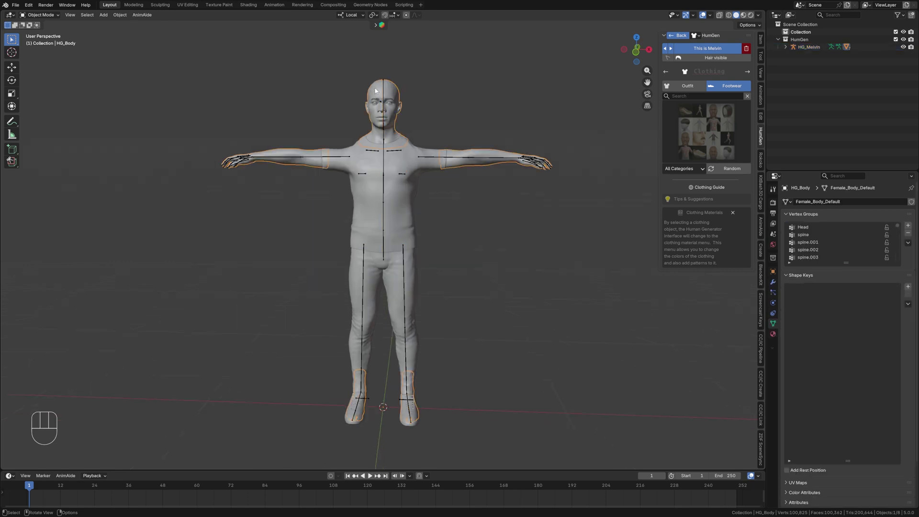
pyautogui.click(773, 283)
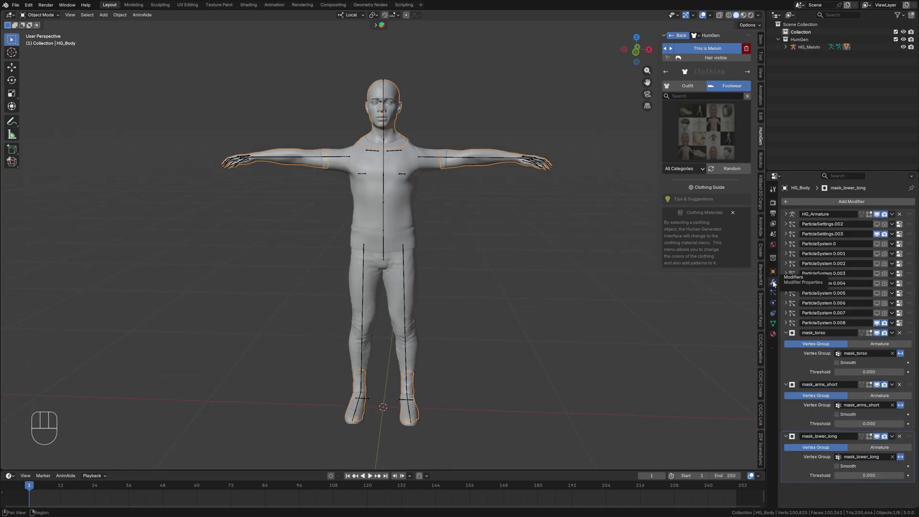
pyautogui.click(794, 213)
pyautogui.click(786, 215)
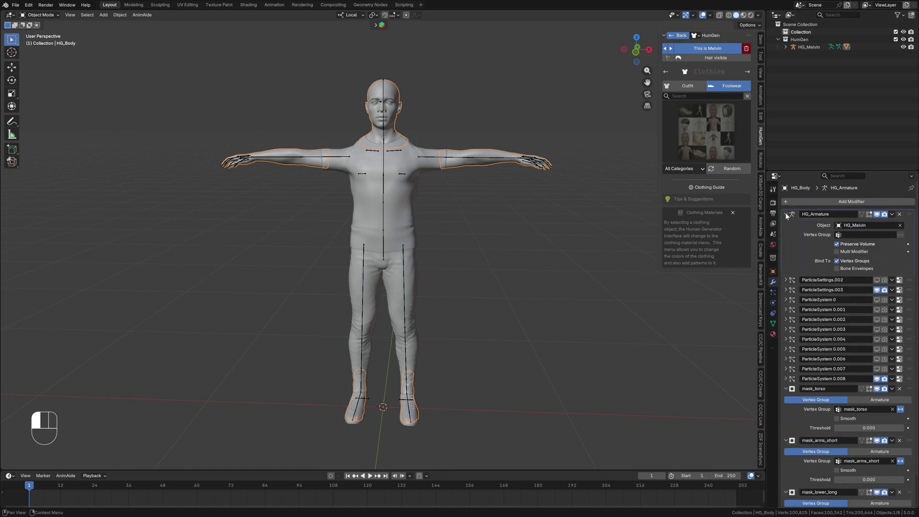
pyautogui.click(892, 214)
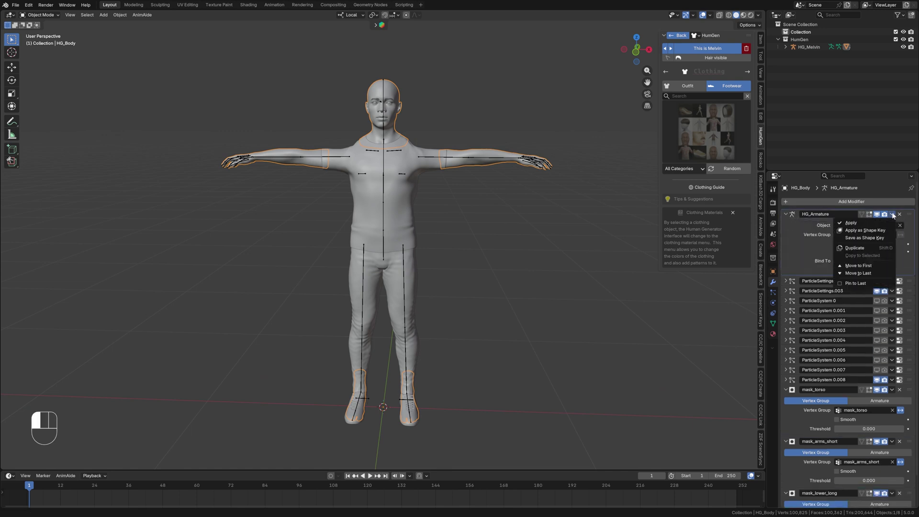
pyautogui.click(855, 248)
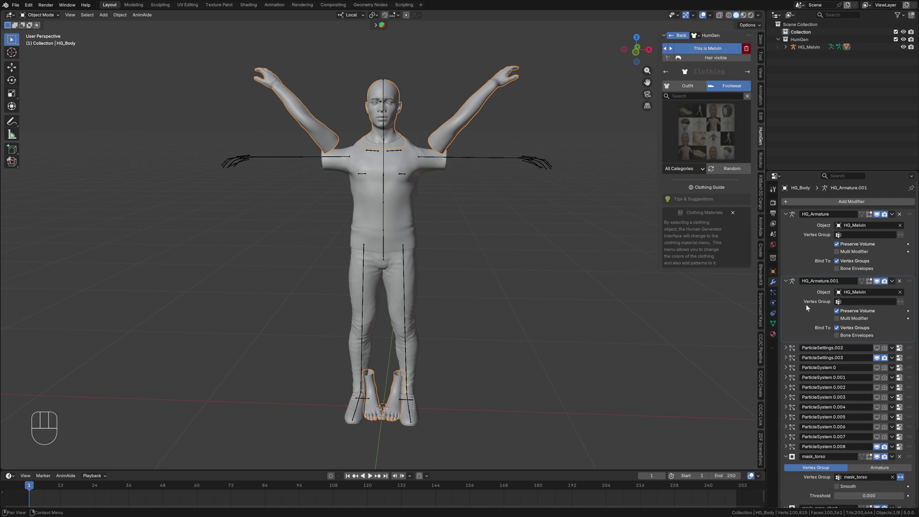
pyautogui.hotkey('ctrl', 'a')
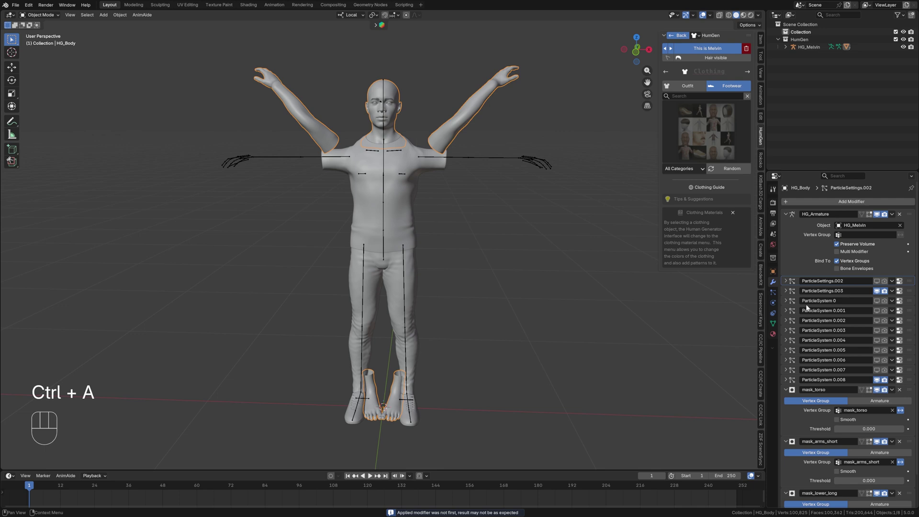
# - Duplicate the T-shirt's Armature modifier and apply the copy to its mesh
pyautogui.click(402, 205)
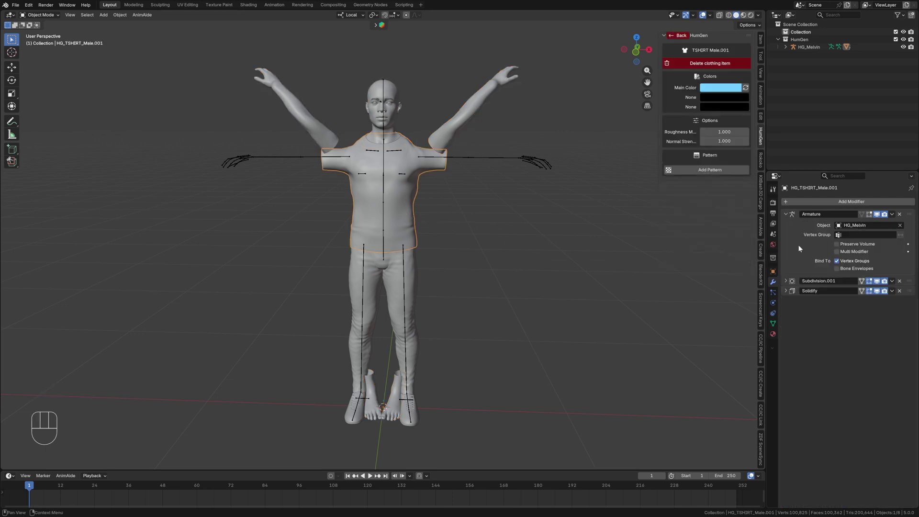
pyautogui.click(892, 214)
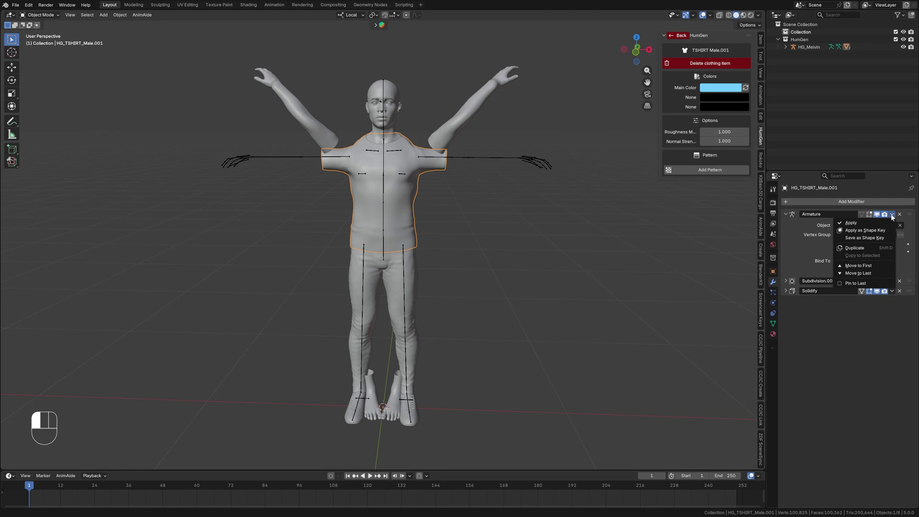
pyautogui.click(860, 247)
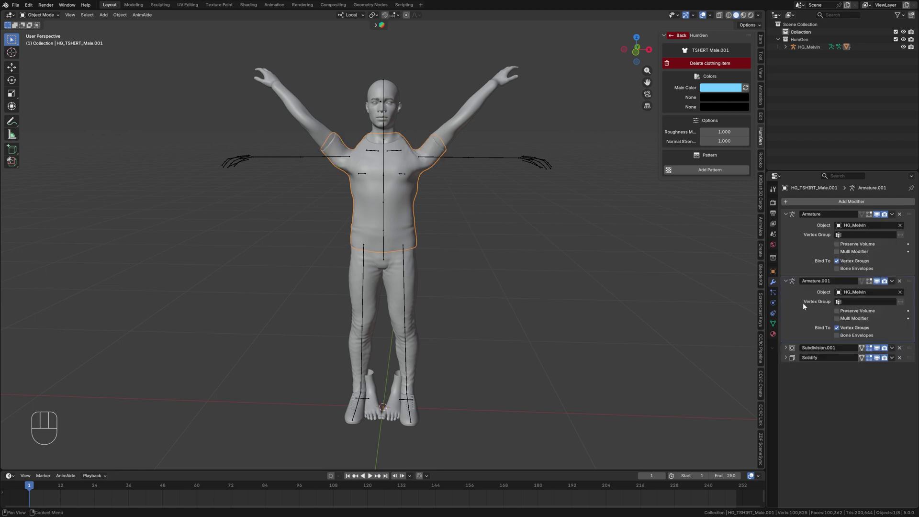
pyautogui.click(892, 281)
pyautogui.click(858, 292)
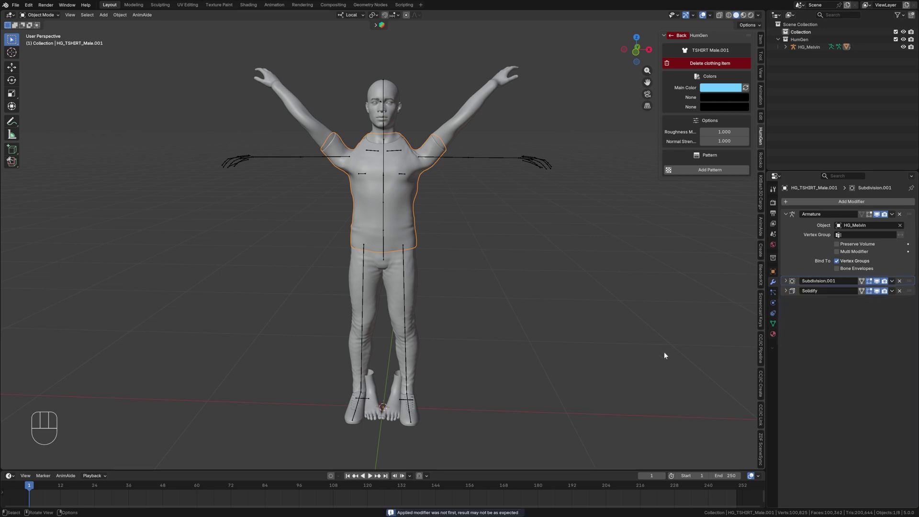
# - Duplicate the skinny jeans' Armature modifier and apply the copy to their mesh
pyautogui.click(414, 296)
pyautogui.click(891, 214)
pyautogui.click(859, 249)
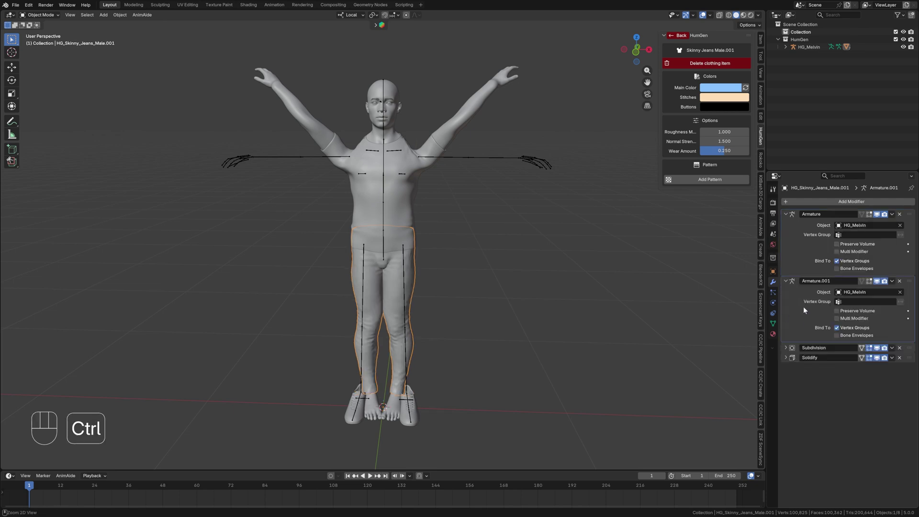
pyautogui.hotkey('ctrl', 'a')
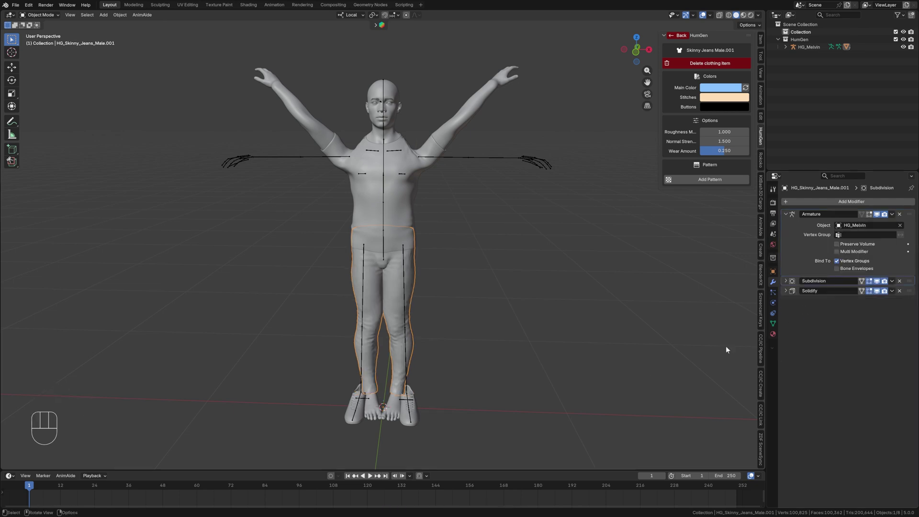
# - Duplicate the suede sneakers' Armature modifier and apply the copy to their mesh
pyautogui.click(416, 419)
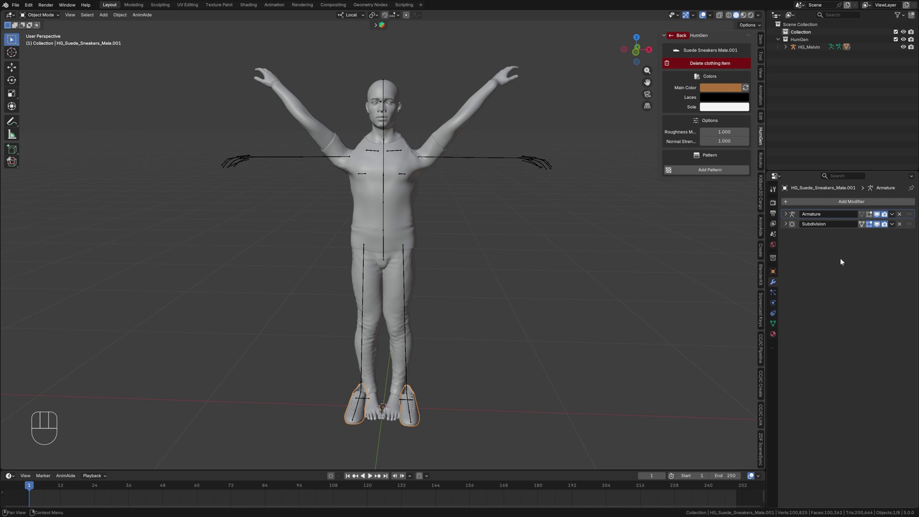
pyautogui.click(786, 214)
pyautogui.click(891, 214)
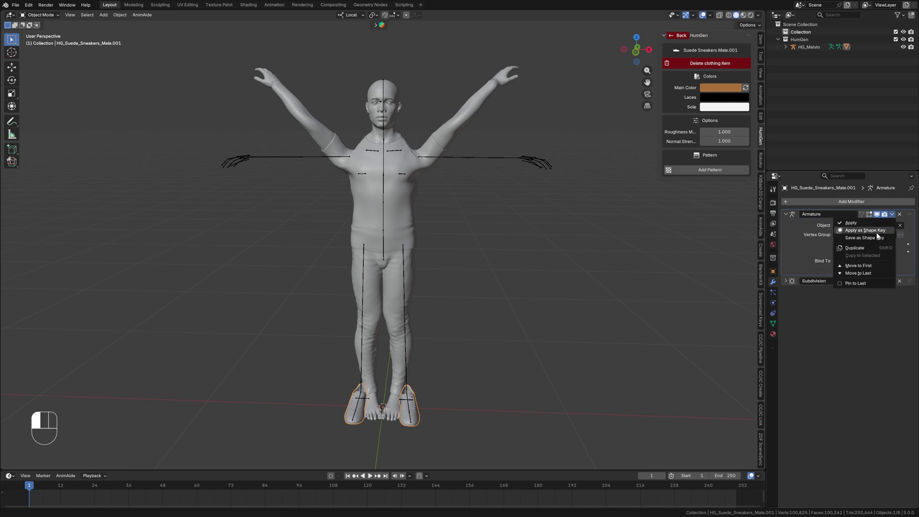
pyautogui.click(857, 249)
pyautogui.hotkey('ctrl', 'a')
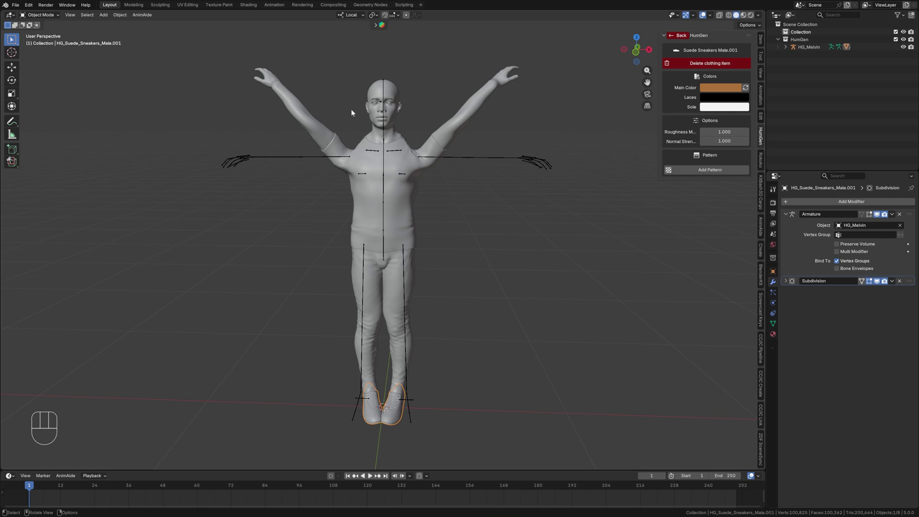
# - Select all bones of the character's armature in Pose Mode and apply the current pose as the rest pose
pyautogui.moveTo(485, 259); pyautogui.dragTo(384, 232, button='middle')
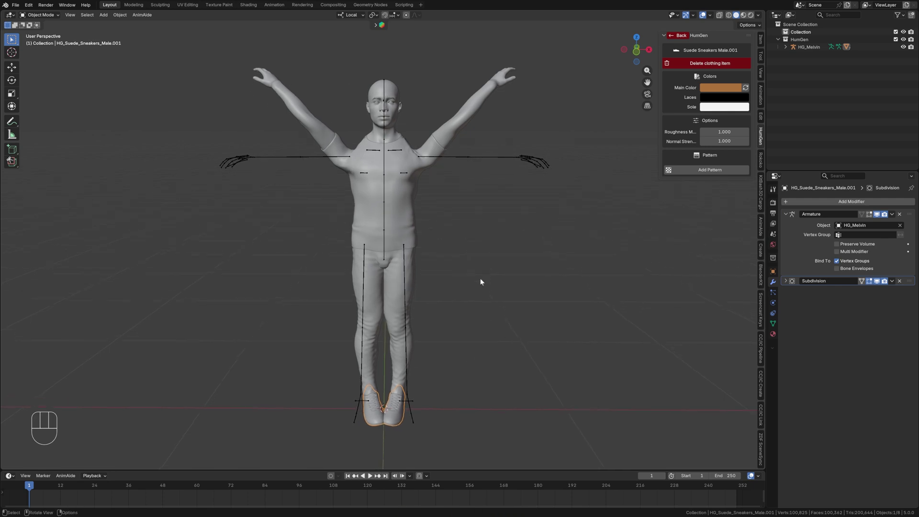
pyautogui.click(525, 159)
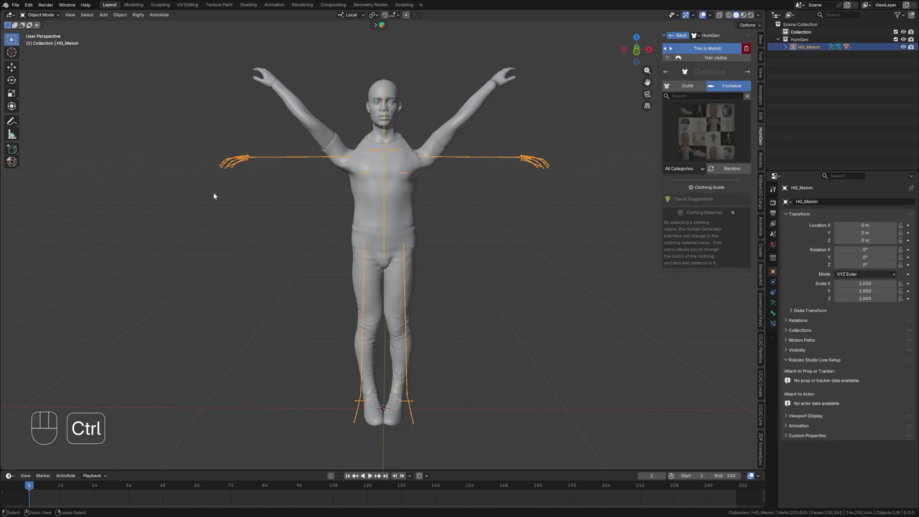
pyautogui.hotkey('ctrl', 'Tab')
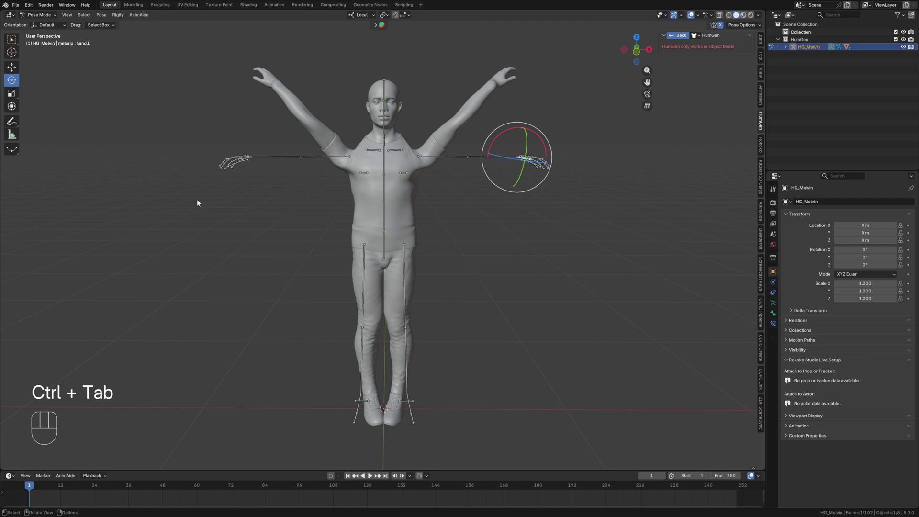
pyautogui.press('a')
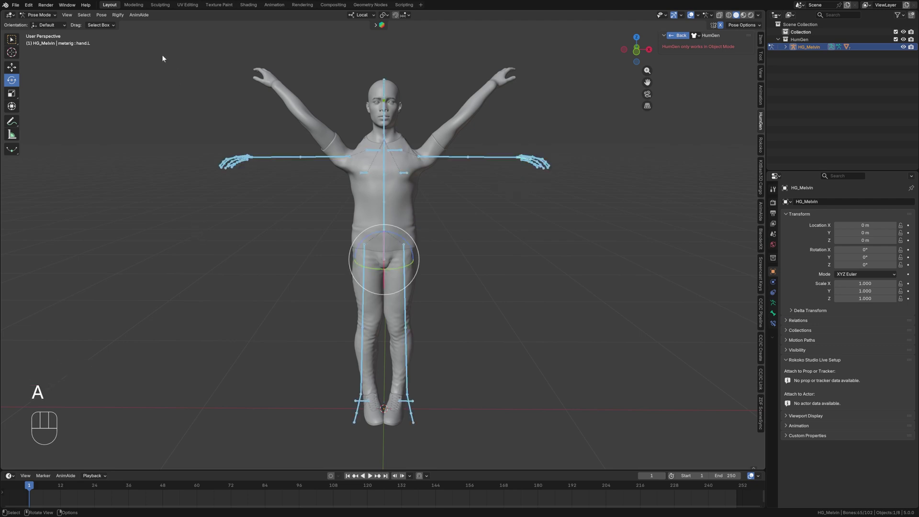
pyautogui.click(102, 15)
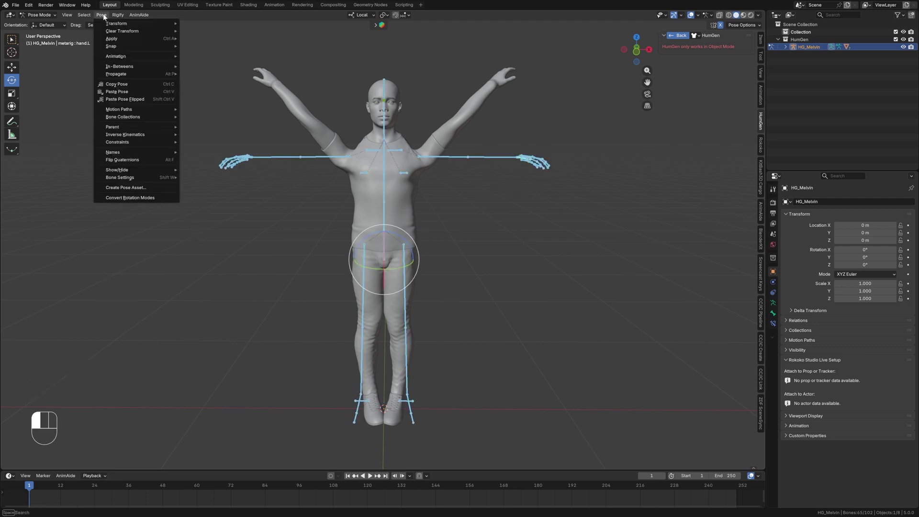
pyautogui.moveTo(114, 40)
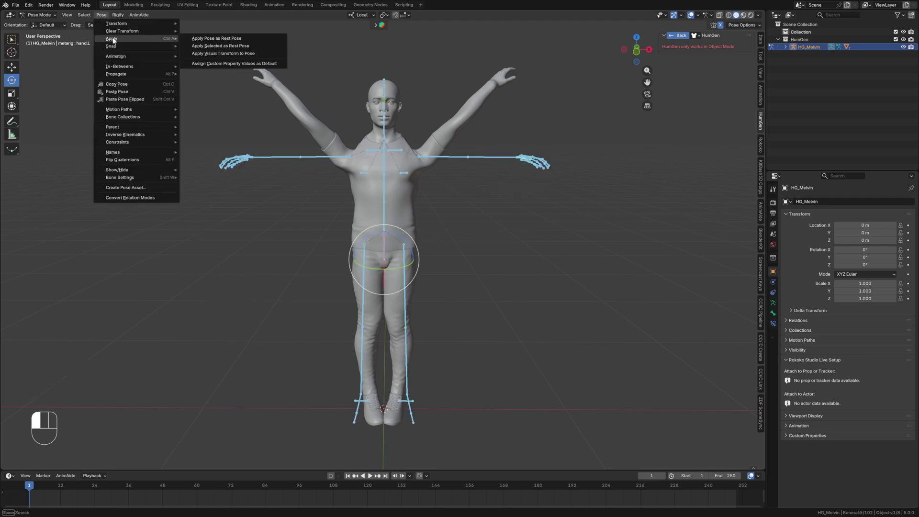
pyautogui.click(221, 40)
# - Test the new rest pose by rotating the left upper arm bone downward and the left thigh bone outward
pyautogui.moveTo(566, 270); pyautogui.dragTo(598, 271, button='middle')
pyautogui.click(449, 159)
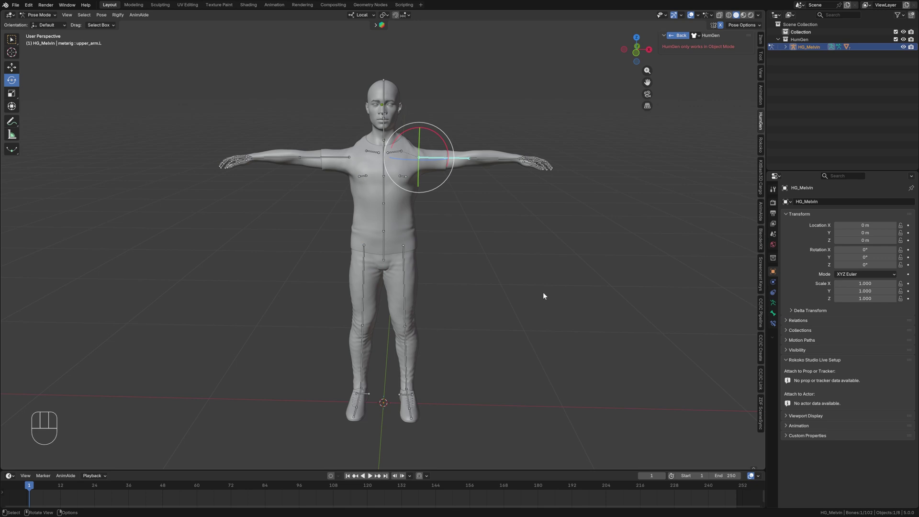
pyautogui.press('r')
pyautogui.click(520, 368)
pyautogui.click(405, 287)
pyautogui.press('r')
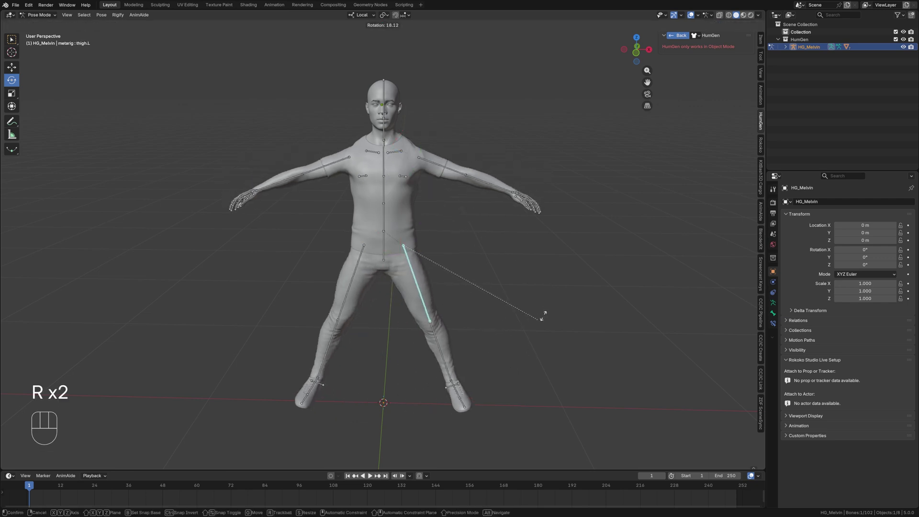
pyautogui.click(517, 289)
pyautogui.click(379, 137)
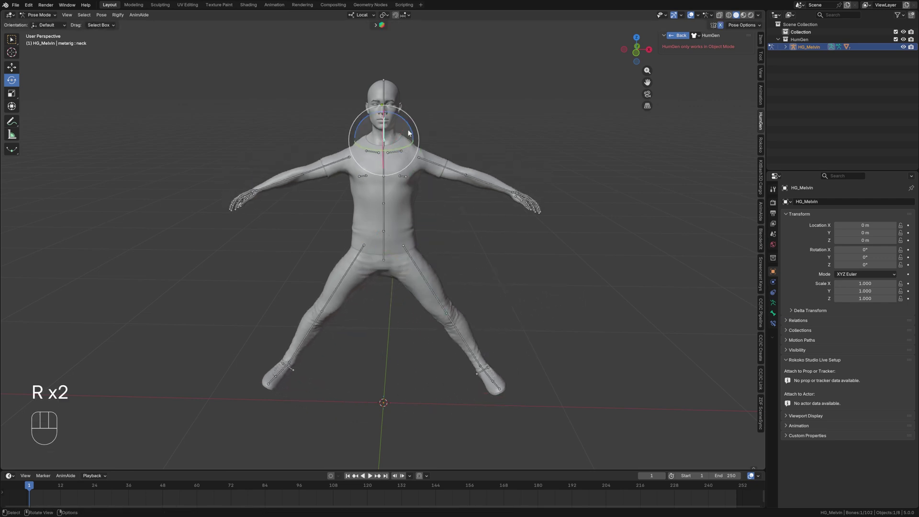
# - Select all bones and clear all their pose transforms to return the character to its rest pose
pyautogui.press('a')
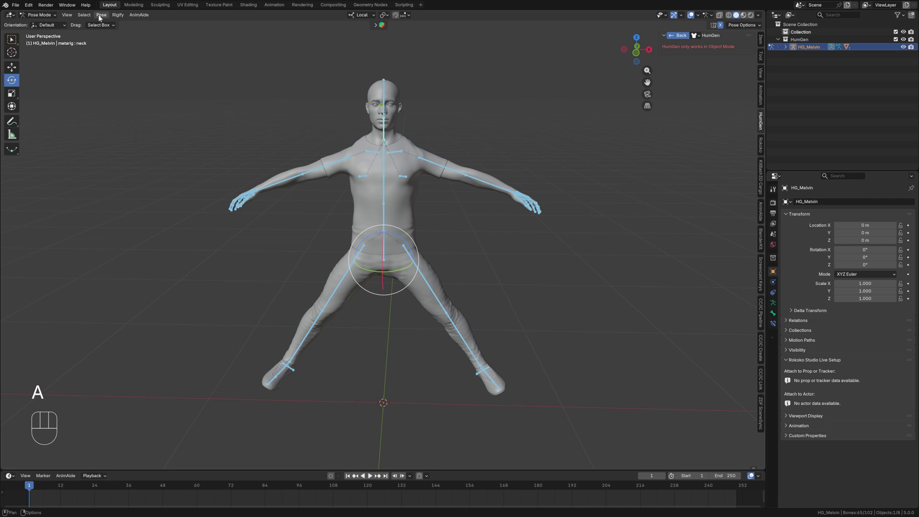
pyautogui.click(101, 14)
pyautogui.moveTo(133, 38)
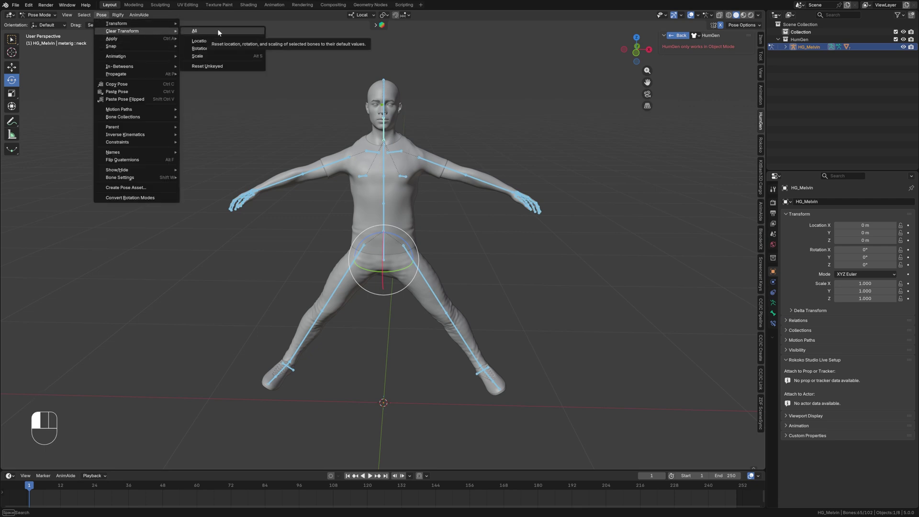
pyautogui.click(217, 29)
pyautogui.moveTo(597, 249); pyautogui.dragTo(516, 284, button='middle')
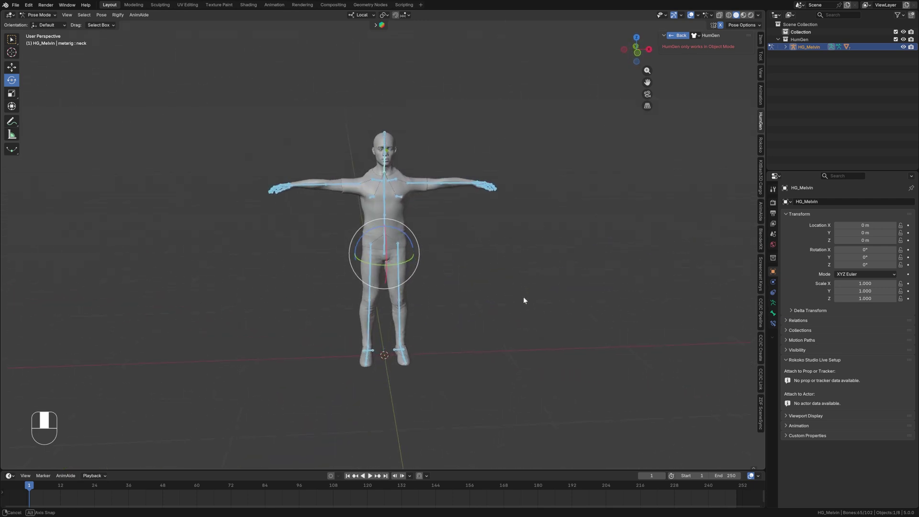
pyautogui.moveTo(524, 299)
pyautogui.mouseDown(button='middle')
pyautogui.moveTo(530, 288)
pyautogui.moveTo(518, 289)
pyautogui.mouseUp(button='middle')
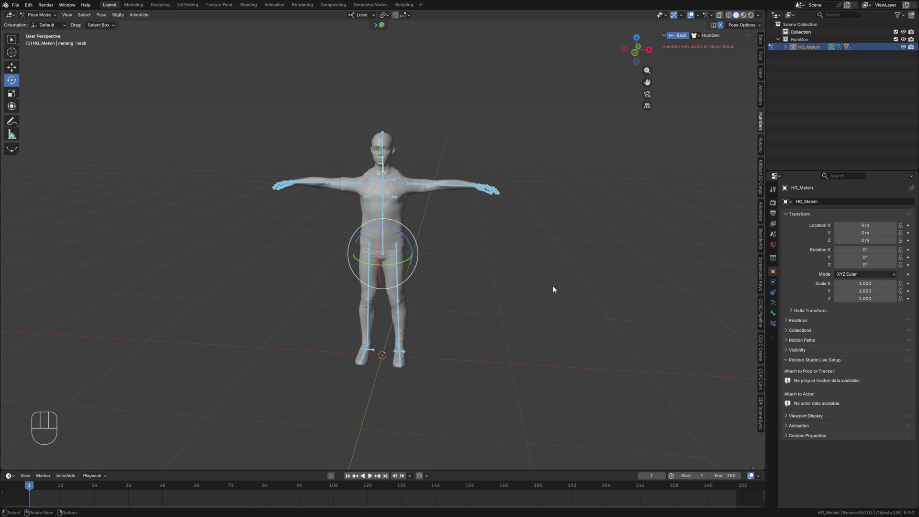
pyautogui.moveTo(531, 336); pyautogui.dragTo(544, 278, button='middle')
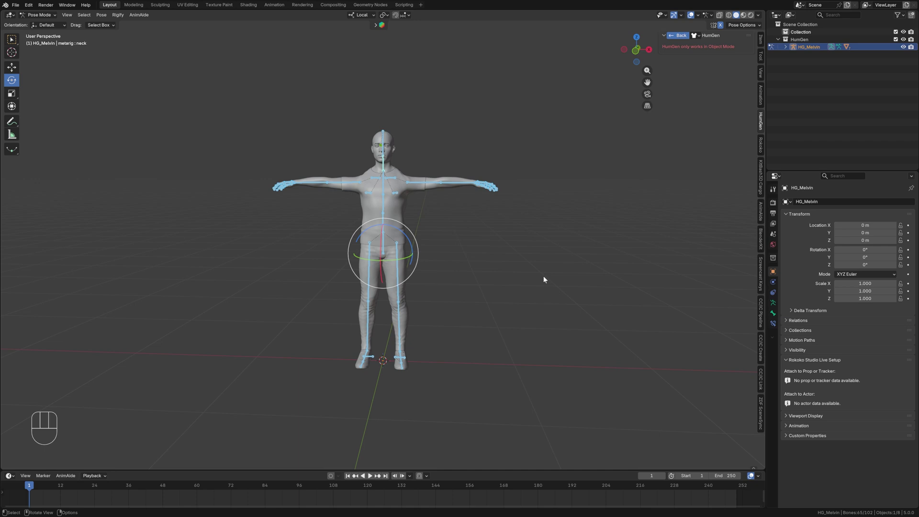